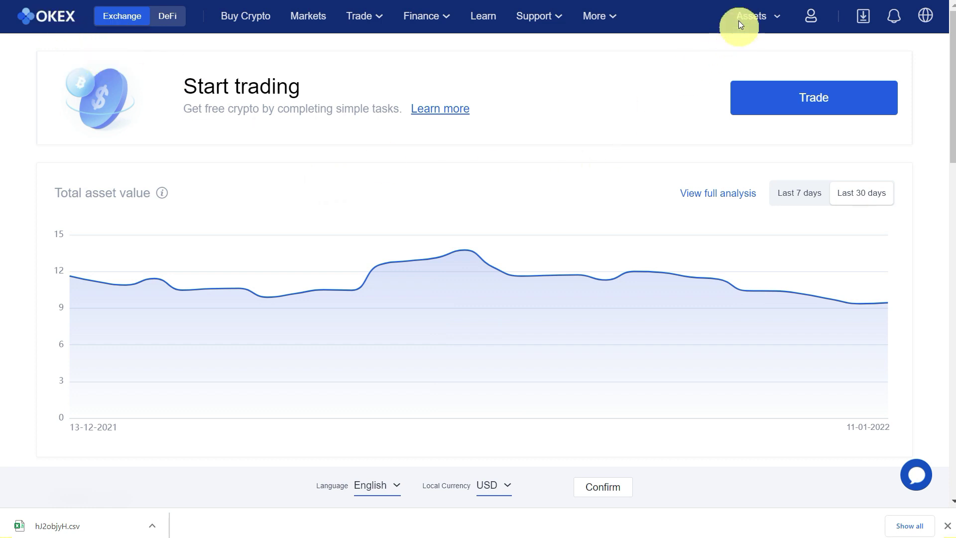
Dismiss the browser download bar with the Assets dropdown showing deposit and withdrawal actions.
mouse_move(747, 20)
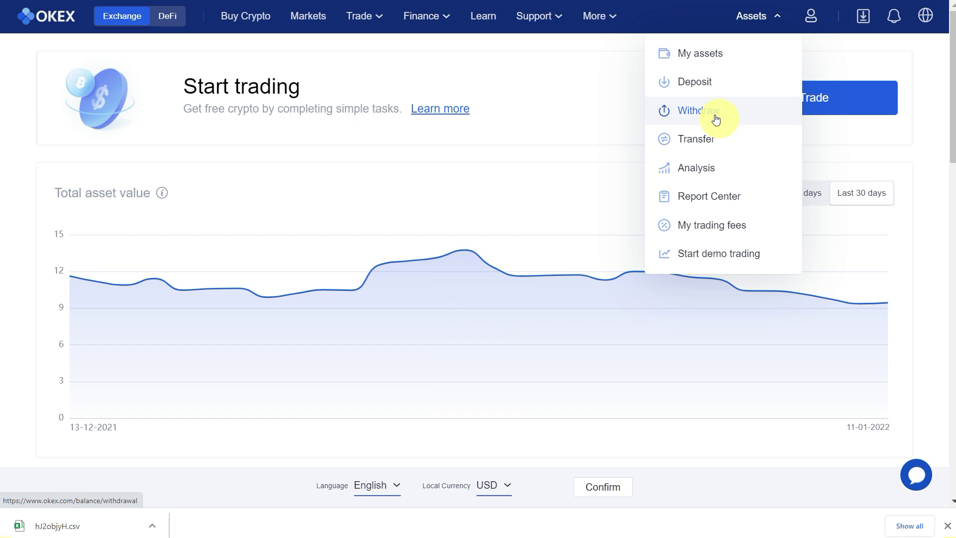
left_click(947, 526)
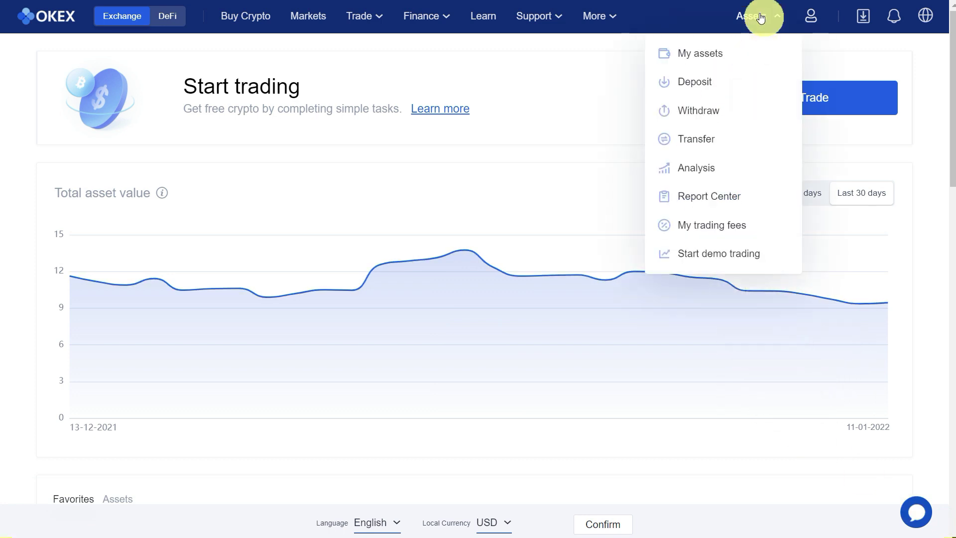
Go to the Withdraw page and choose ETH as the crypto to withdraw.
left_click(699, 117)
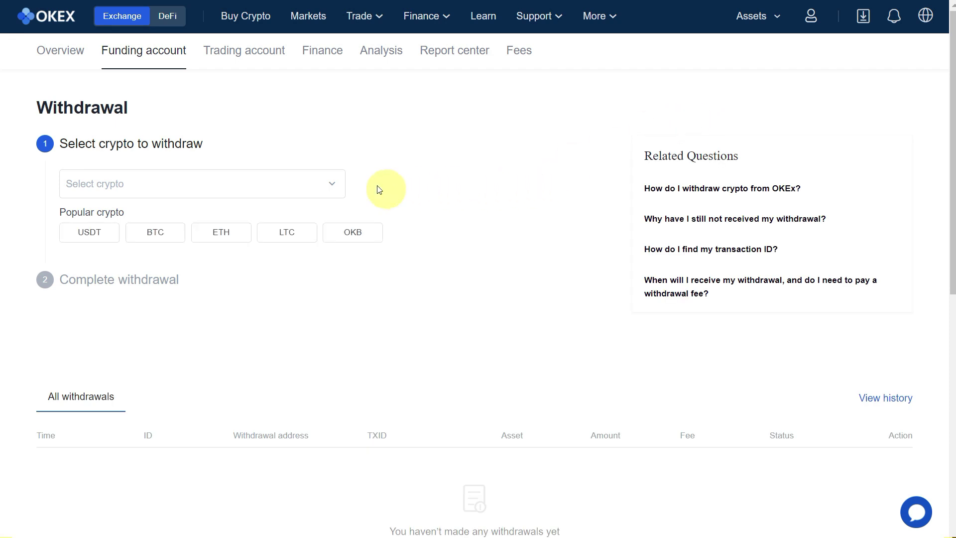
left_click(289, 184)
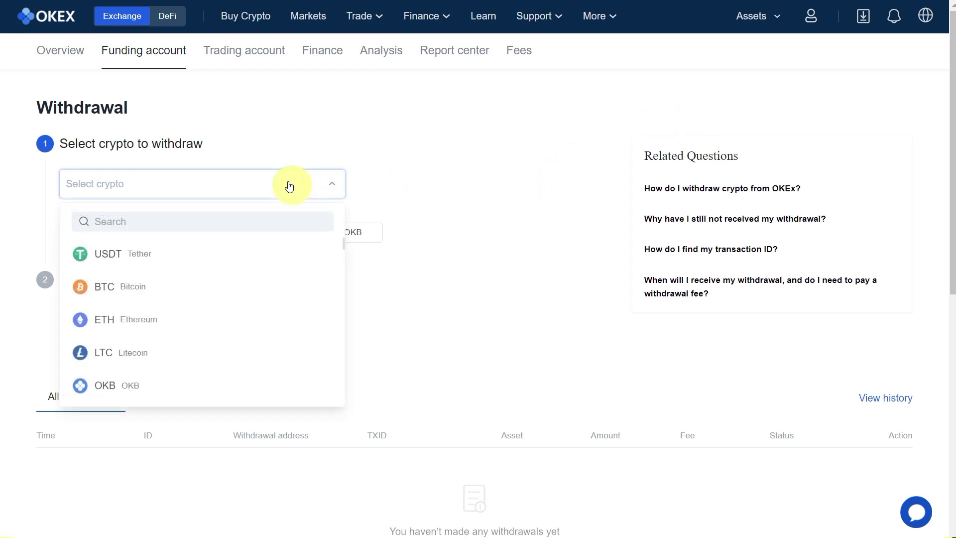
left_click(150, 325)
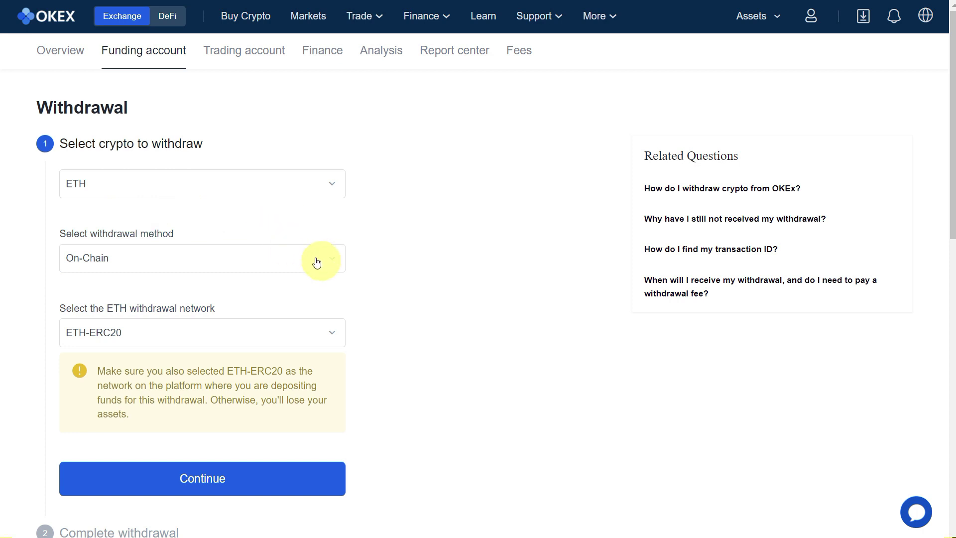
Keep the On-Chain method on the ETH-ERC20 network and continue to the address step.
left_click(224, 267)
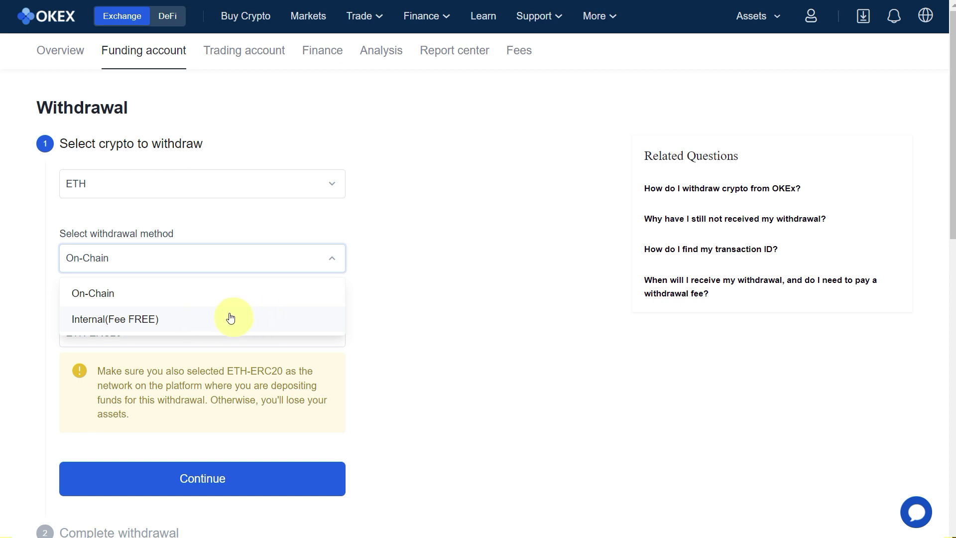
left_click(233, 289)
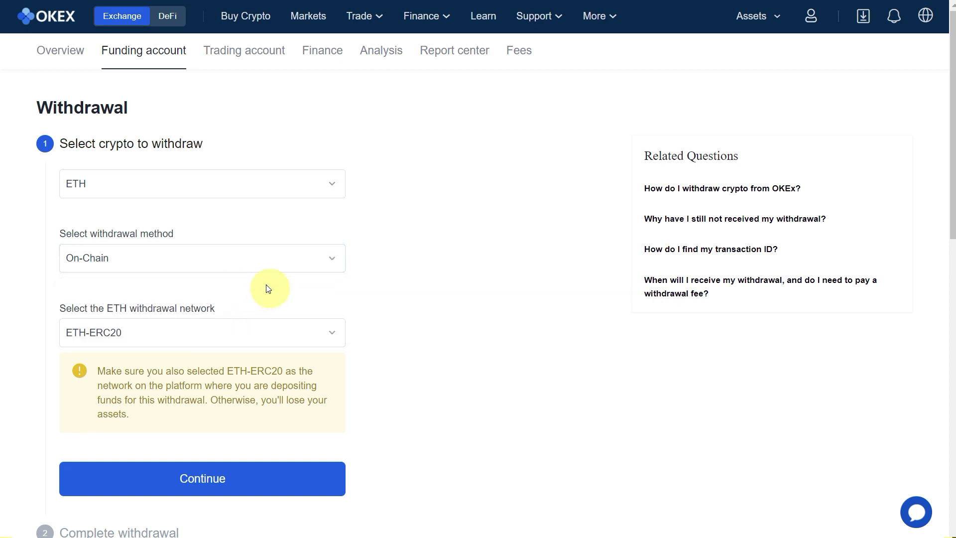
scroll(403, 300, "down", 2)
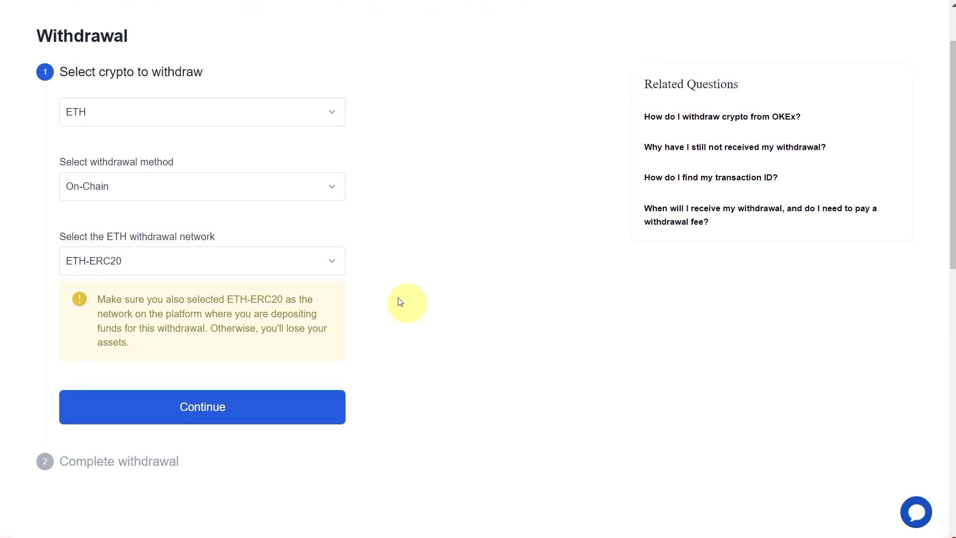
left_click(229, 268)
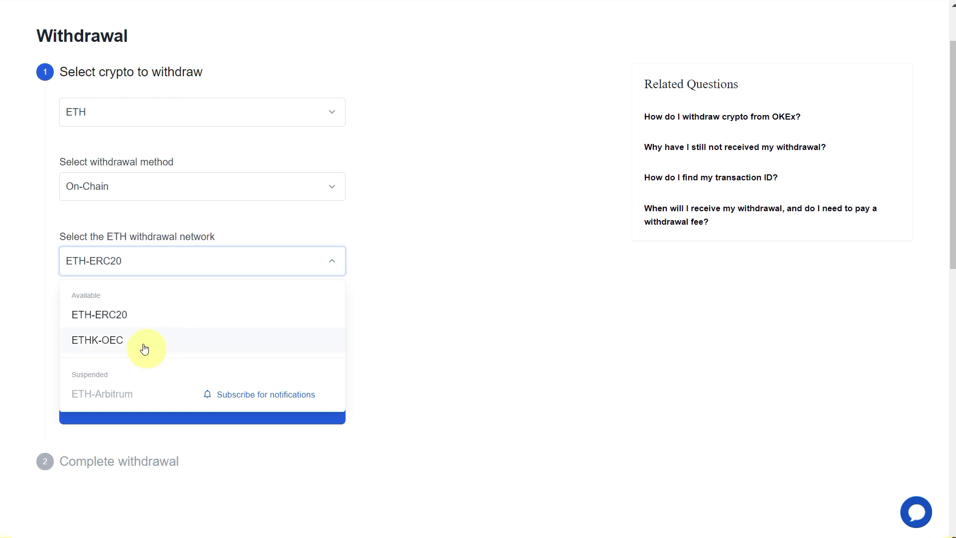
left_click(153, 319)
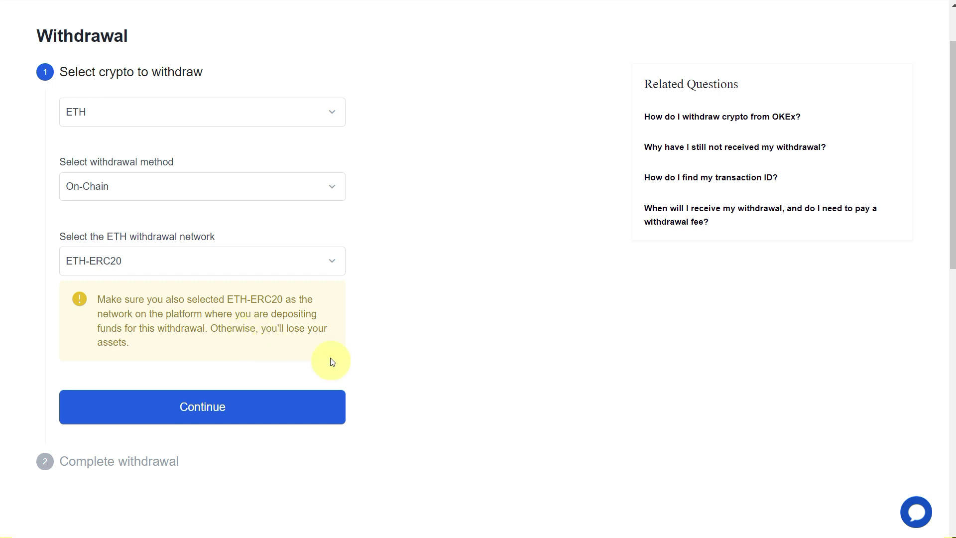
left_click(256, 410)
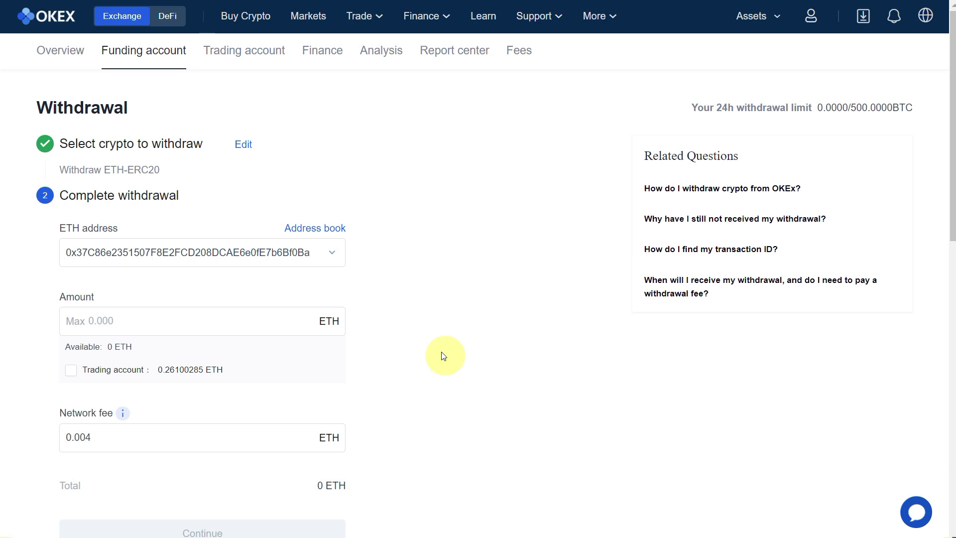
Connect MetaMask to the site and copy its account address.
left_click(333, 252)
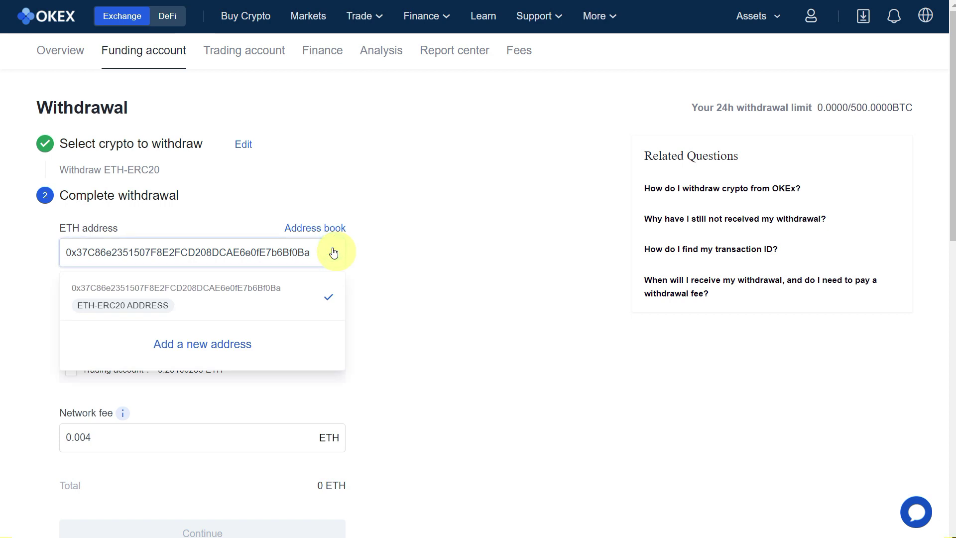
left_click(333, 252)
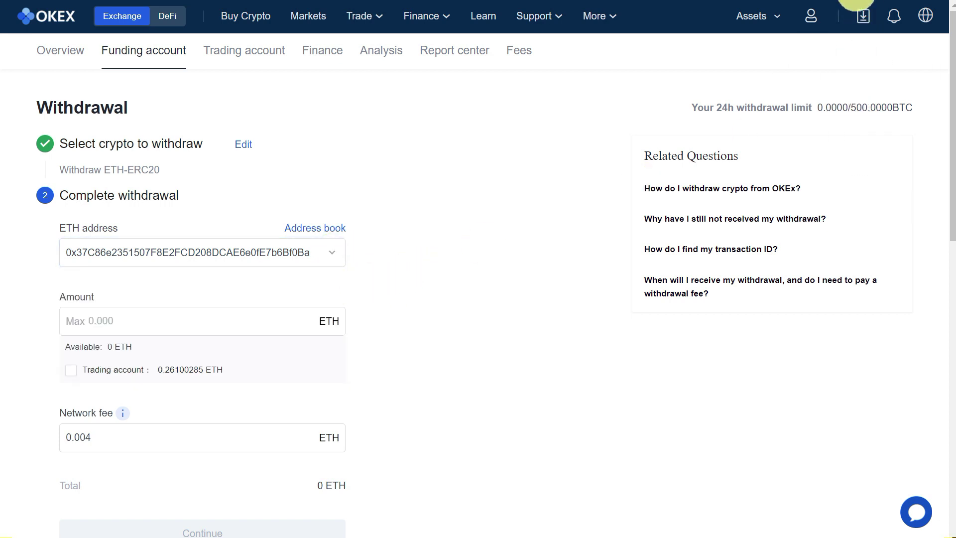
left_click(856, 1)
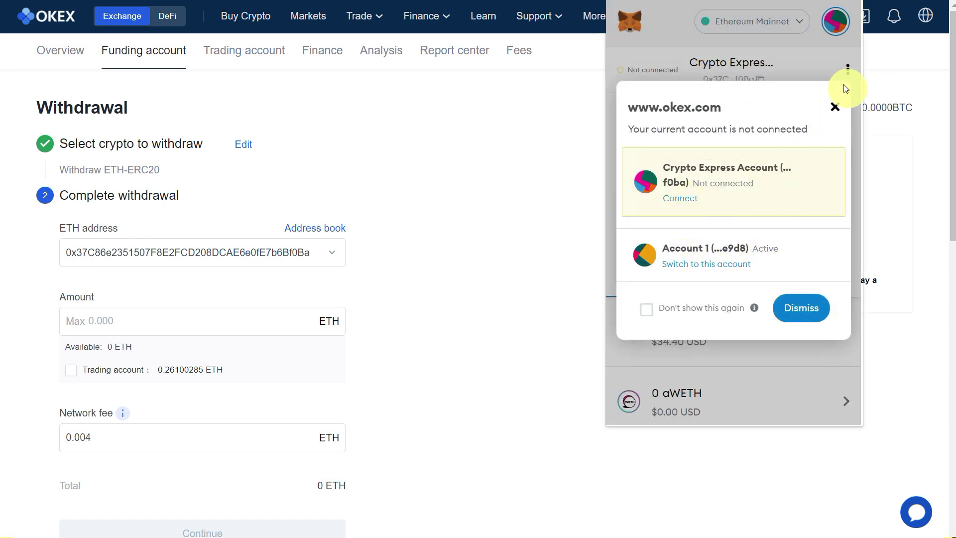
left_click(681, 200)
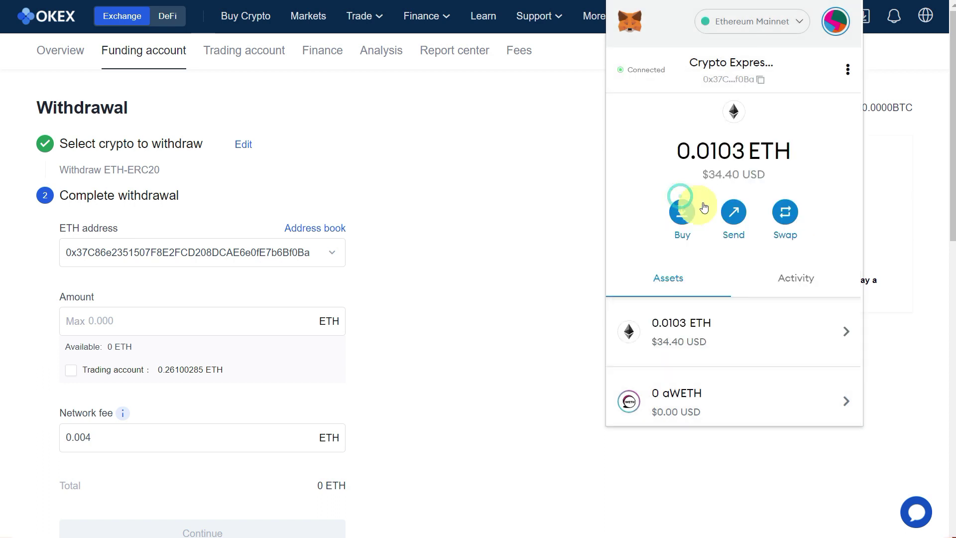
left_click(763, 85)
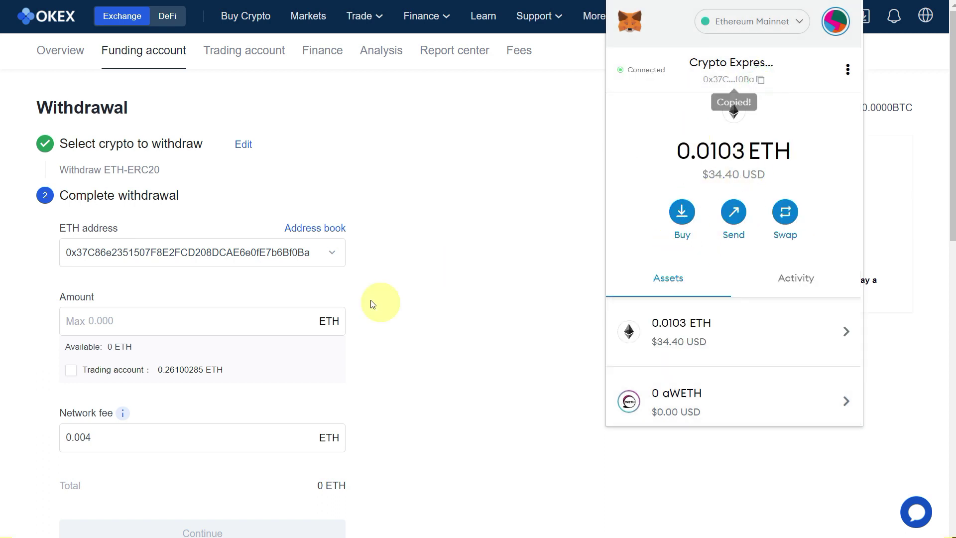
Paste the MetaMask address into a new ETH withdrawal address form.
left_click(284, 253)
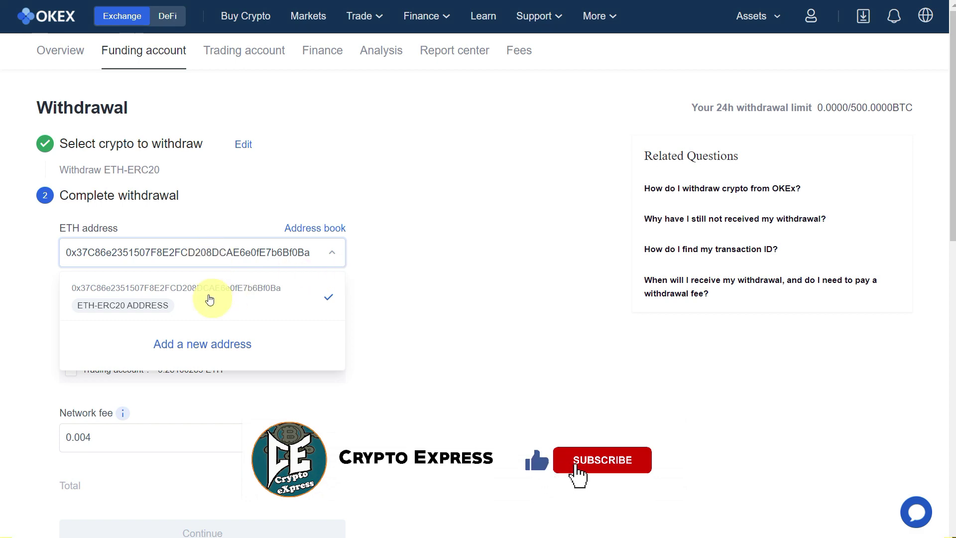
left_click(222, 251)
left_click(222, 247)
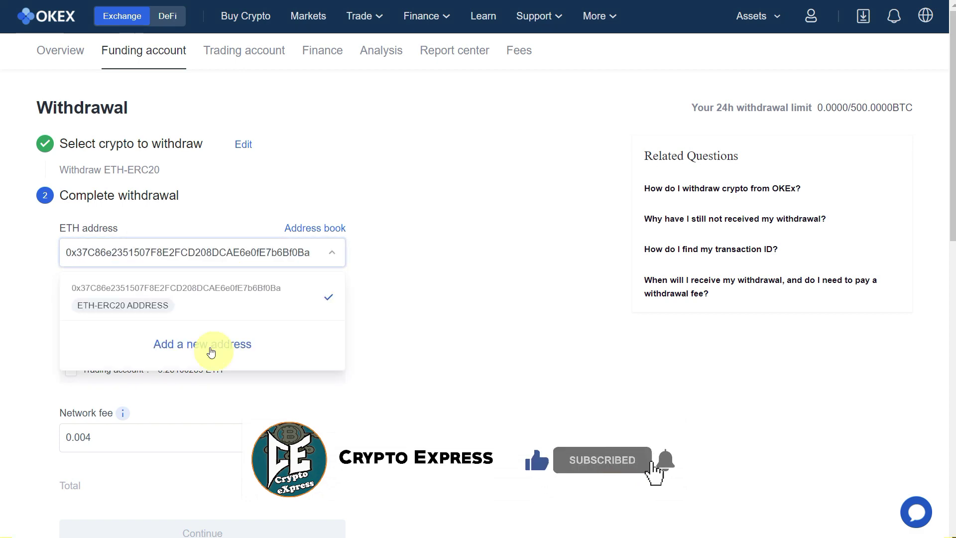
left_click(211, 348)
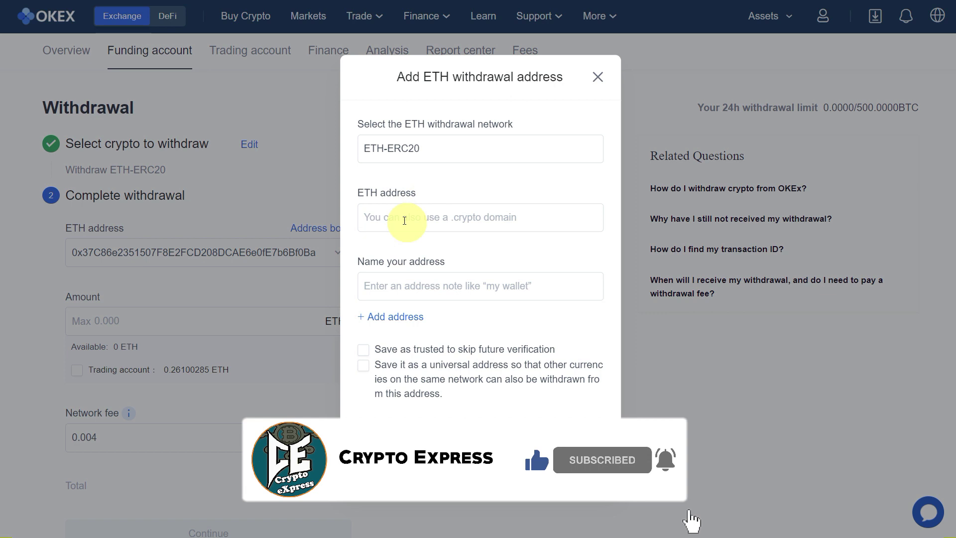
left_click(404, 220)
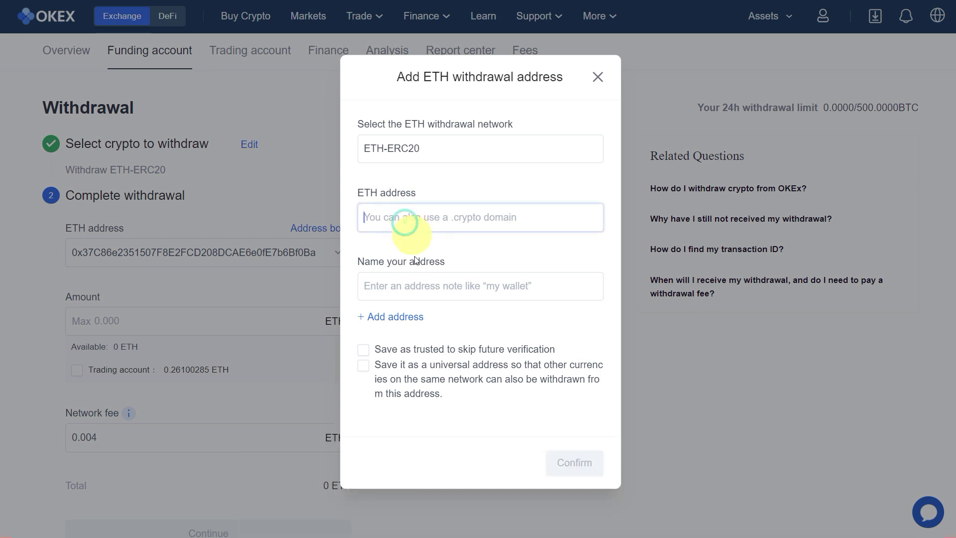
left_click(416, 285)
left_click(420, 215)
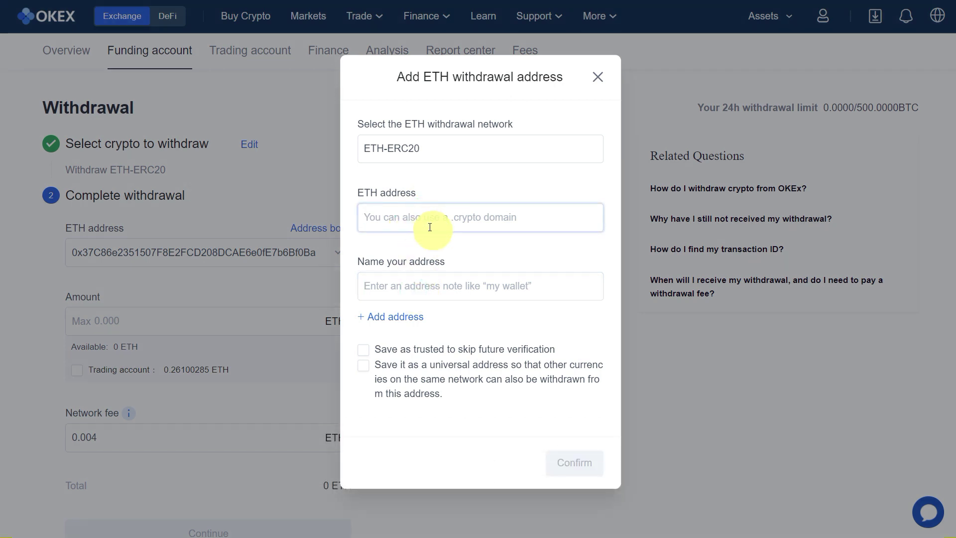
key("ctrl+v")
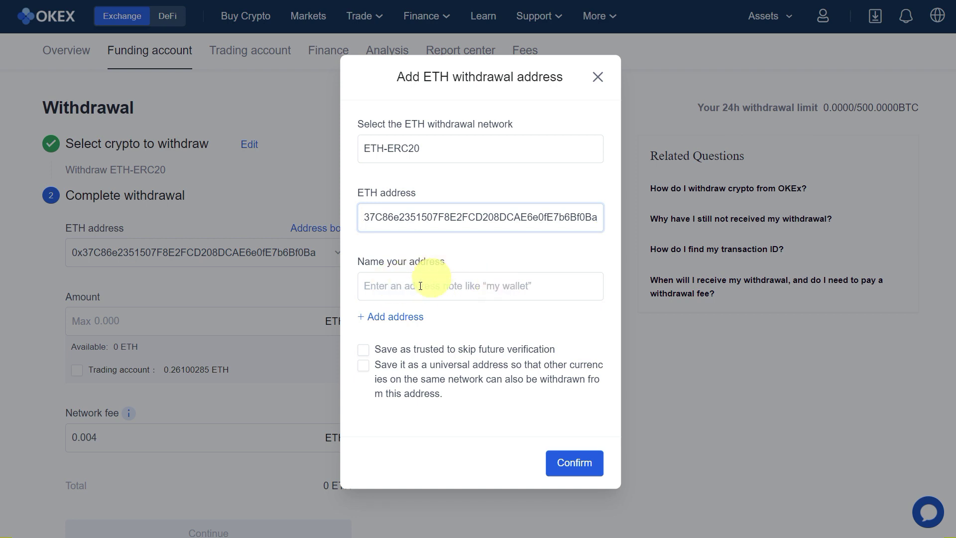
Discard the new address and select the saved ERC20 address as the destination.
left_click(597, 78)
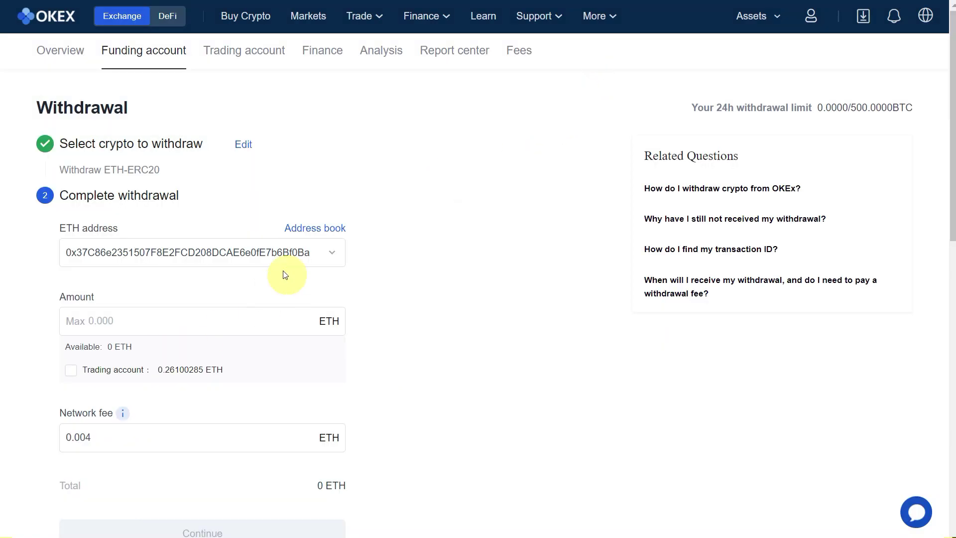
left_click(331, 260)
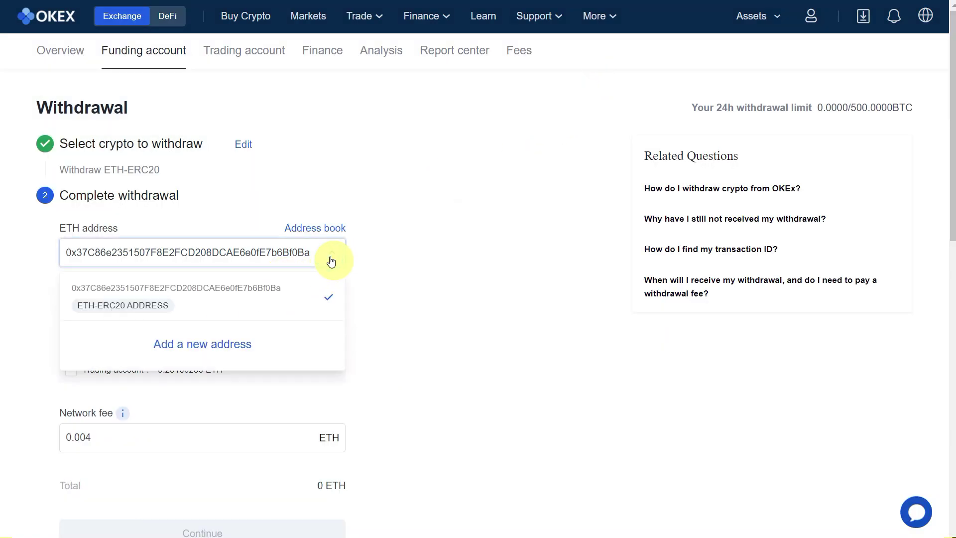
left_click(331, 260)
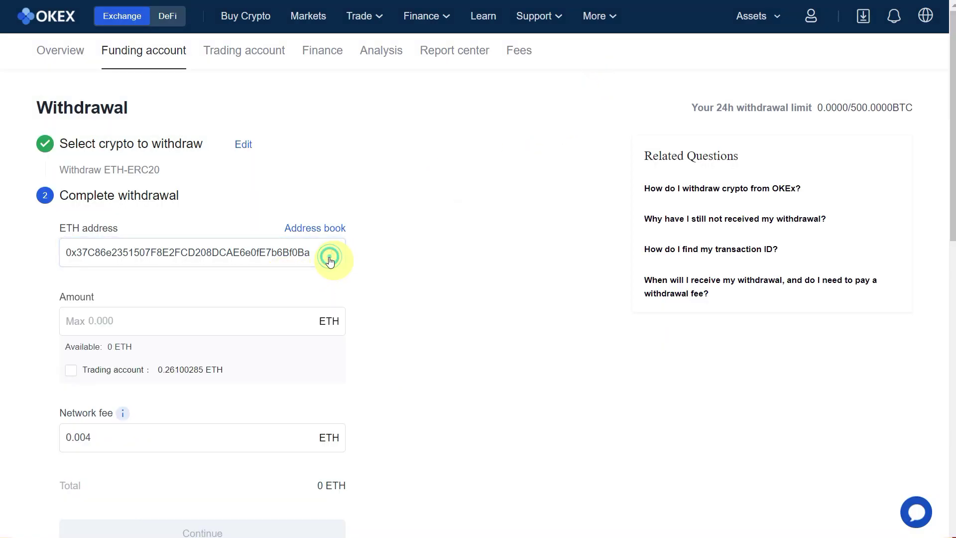
Include the trading account balance, withdraw the max 0.261 ETH, and compare MetaMask's address.
left_click(208, 325)
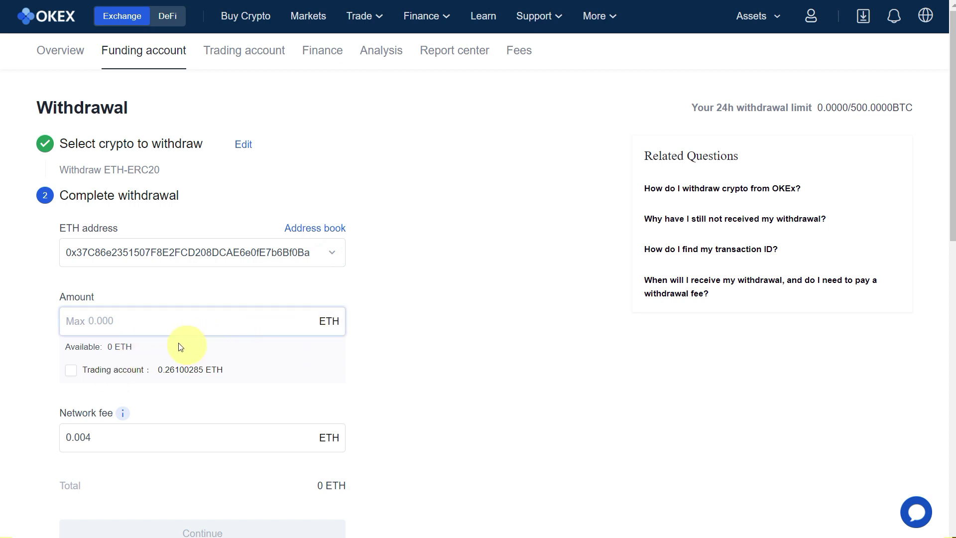
left_click(72, 371)
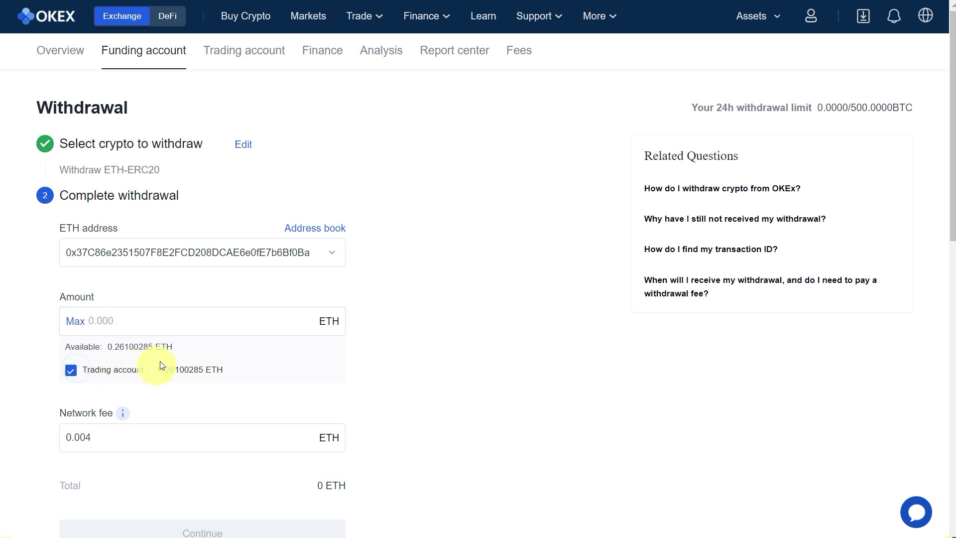
left_click(77, 321)
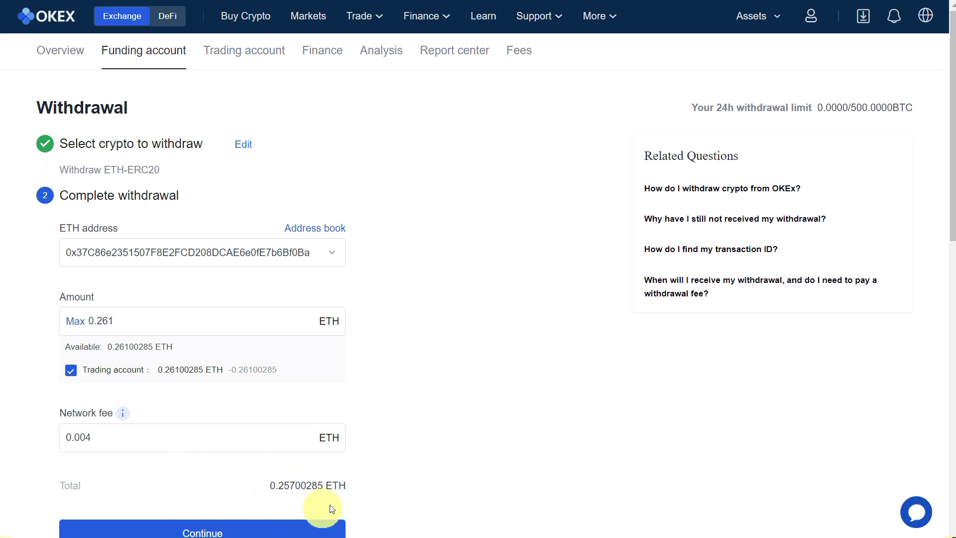
scroll(244, 468, "down", 2)
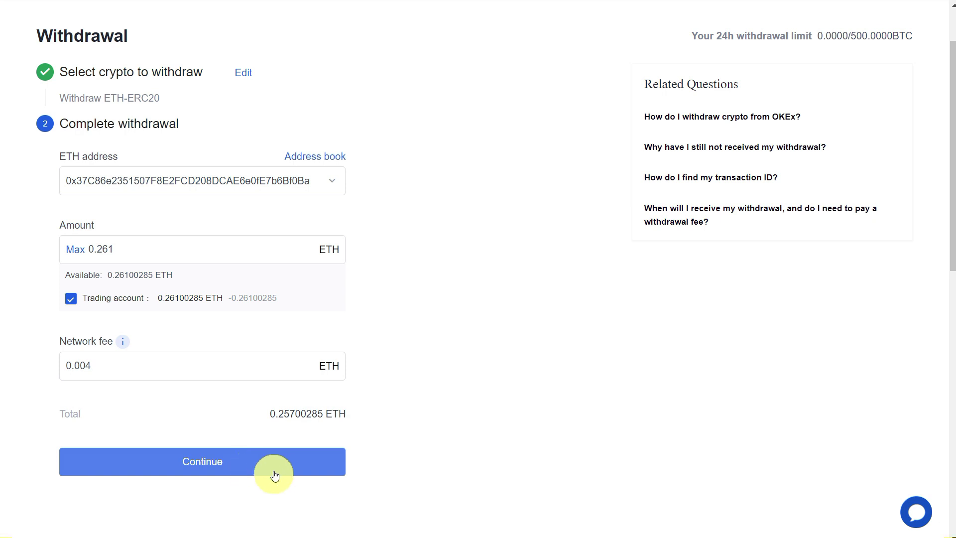
left_click(858, 3)
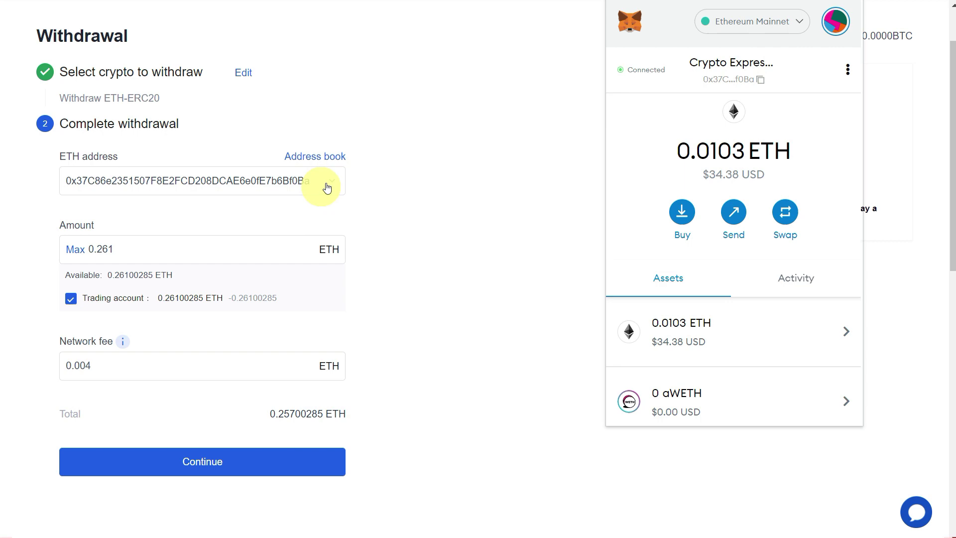
Request SMS and e-mail codes, enter them with the funds password, and confirm the withdrawal.
left_click(247, 472)
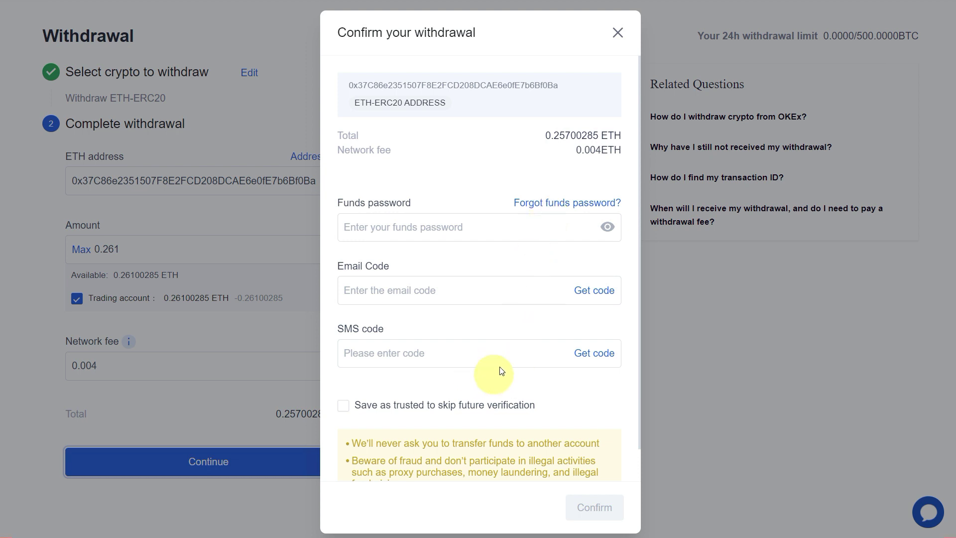
left_click(612, 354)
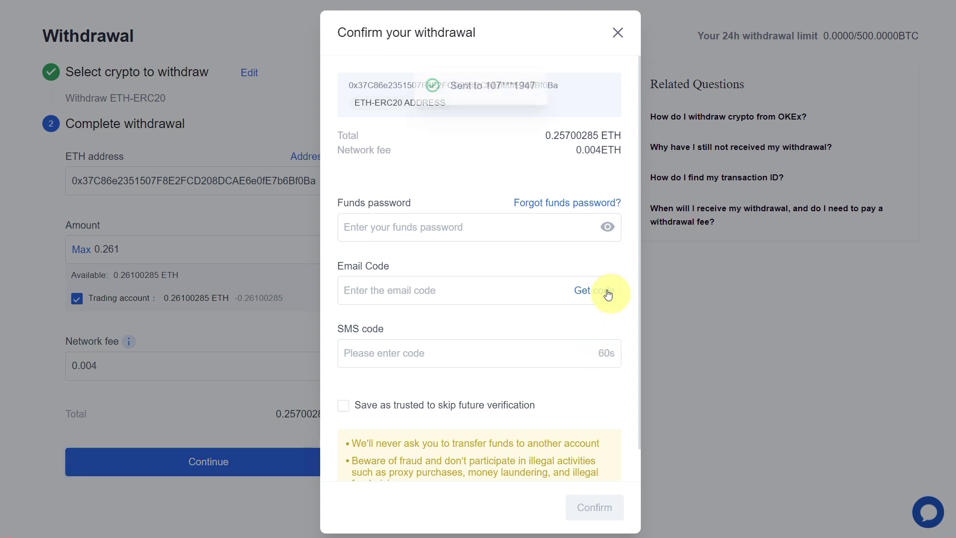
left_click(602, 290)
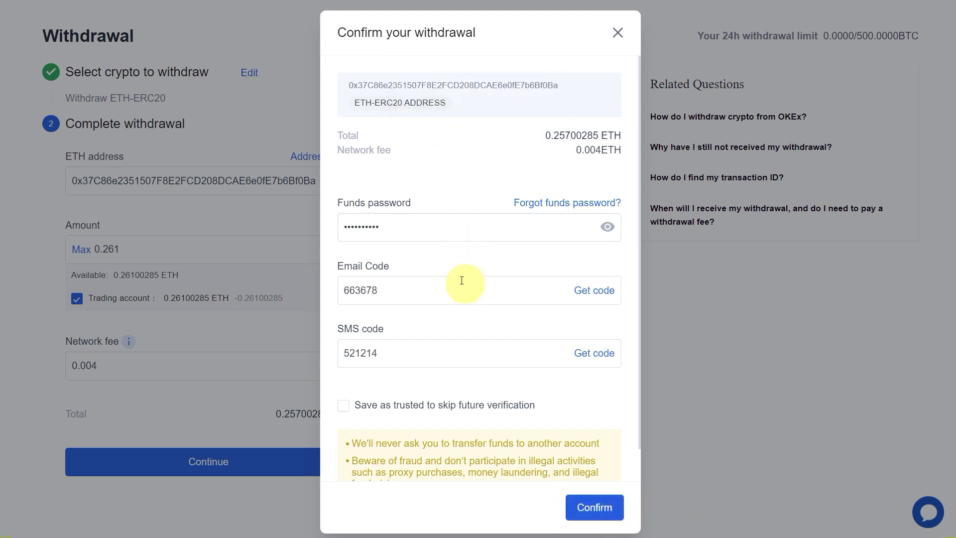
scroll(490, 393, "down", 1)
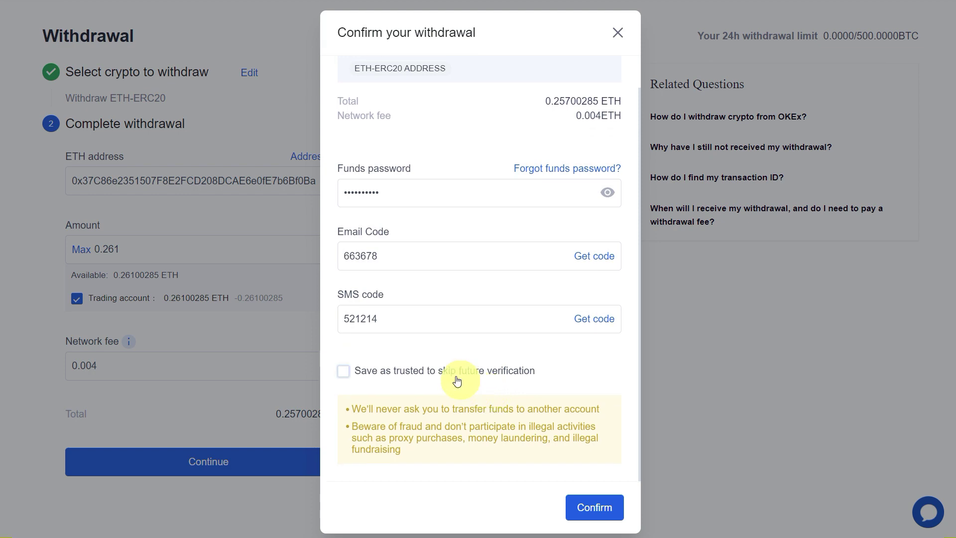
left_click(606, 509)
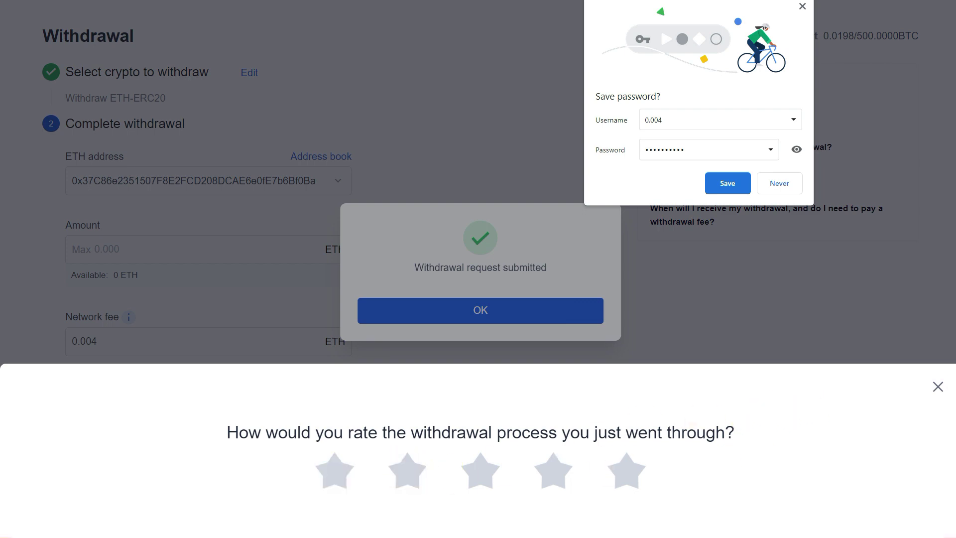
Dismiss the rating and save-password prompts, then locate the 0.257002 ETH Withdrawal Completed entry.
left_click(939, 387)
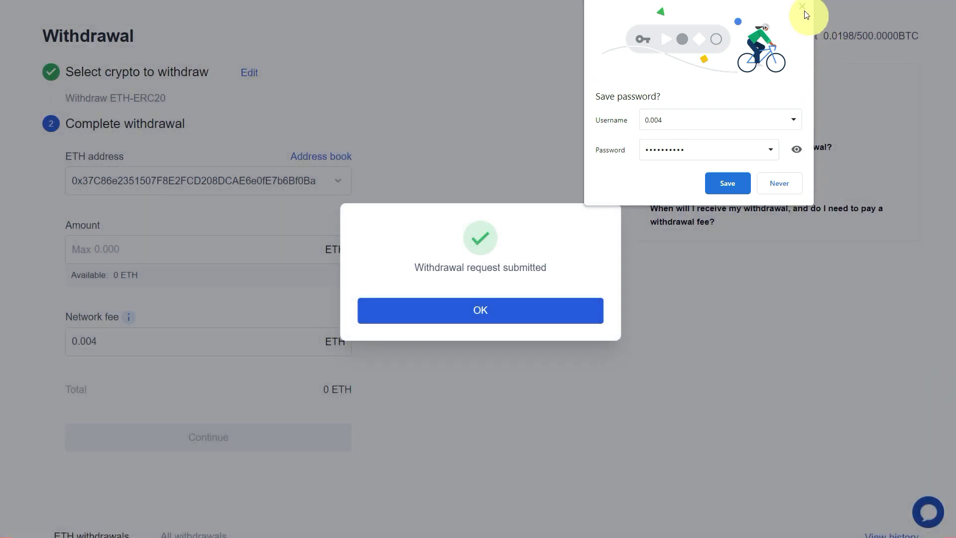
left_click(803, 10)
left_click(486, 319)
scroll(518, 348, "down", 5)
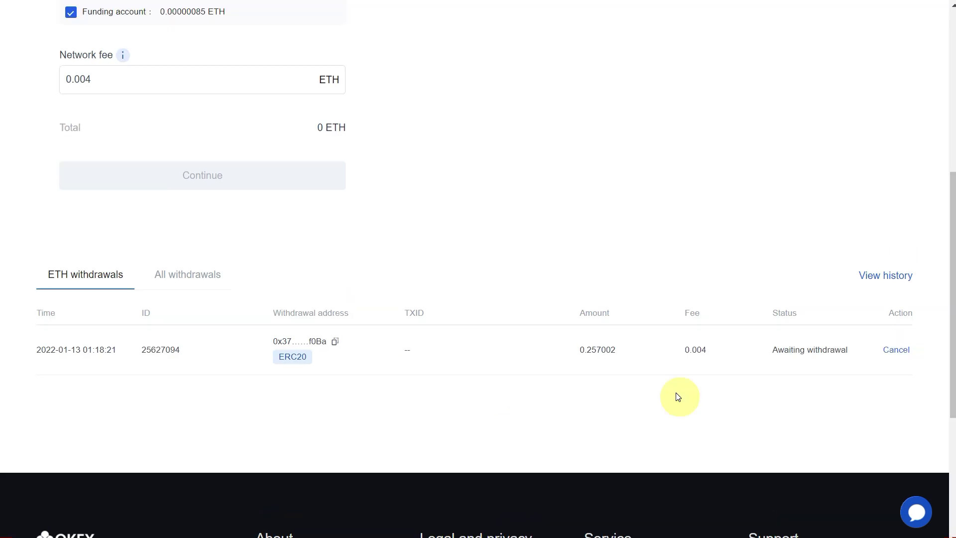
scroll(678, 397, "up", 7)
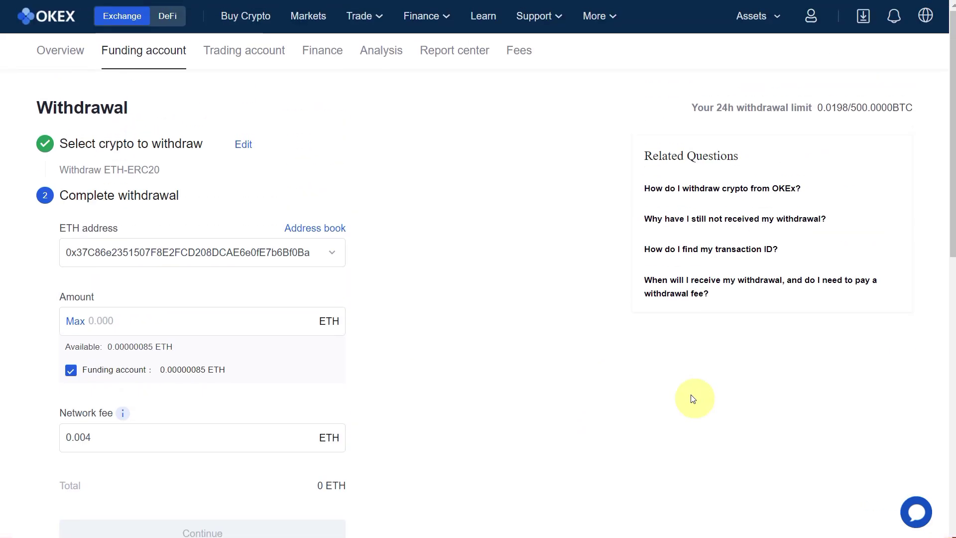
scroll(426, 215, "down", 8)
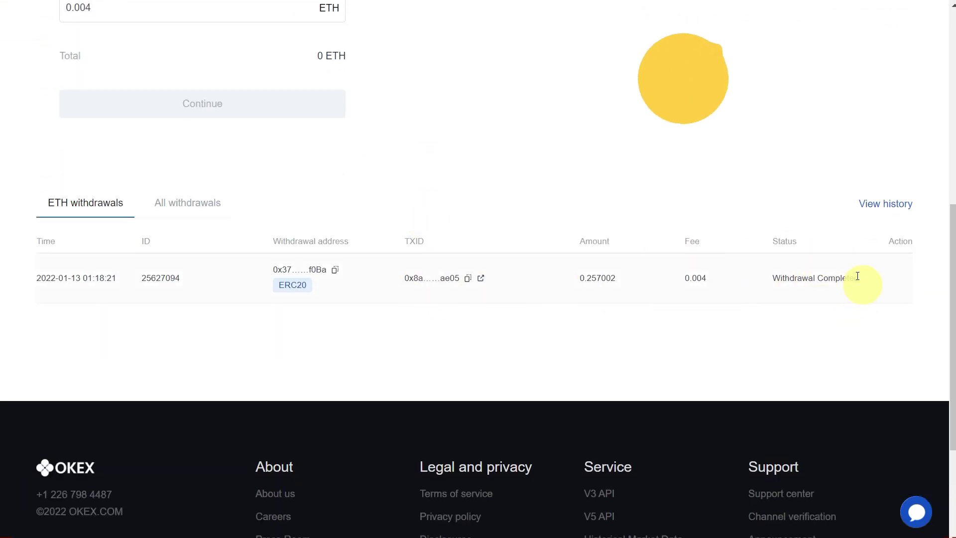
Open the withdrawal's TXID on the OKLink block explorer.
left_click(481, 280)
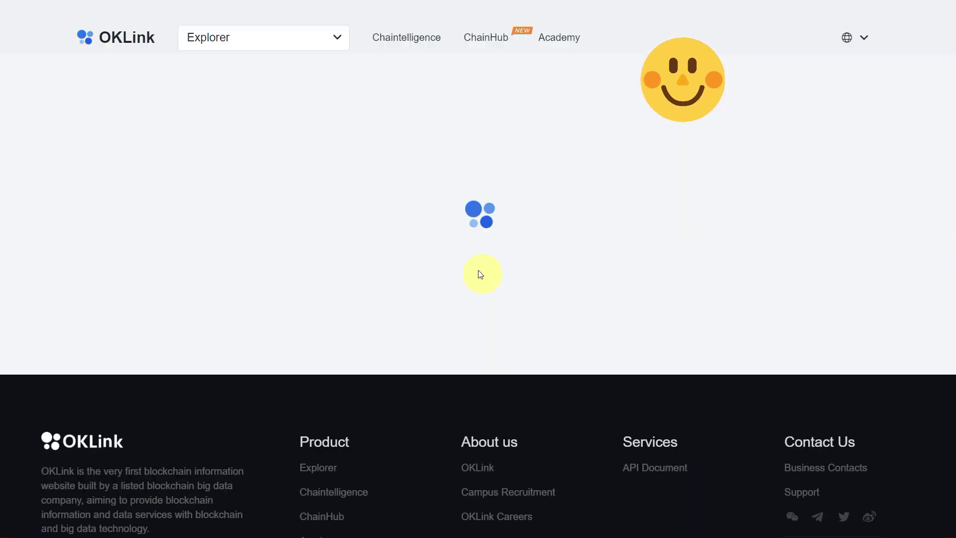